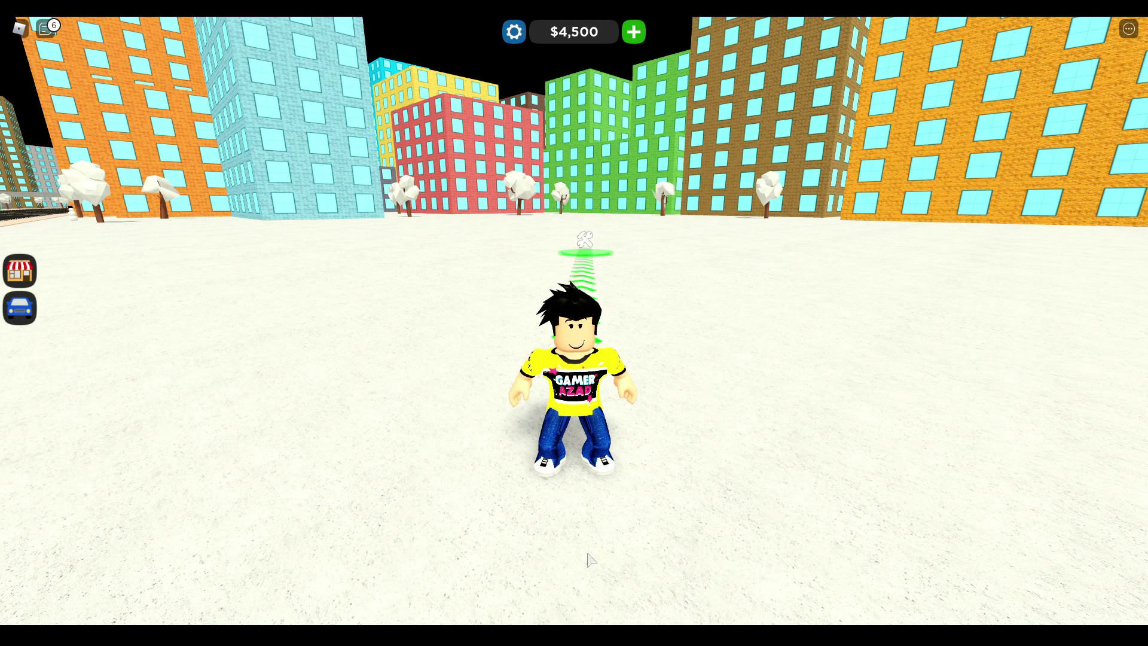
Step: Walk the avatar around the city plaza, turning it back toward the camera
{"action": "key", "text": "d"}
{"action": "key", "text": "w"}
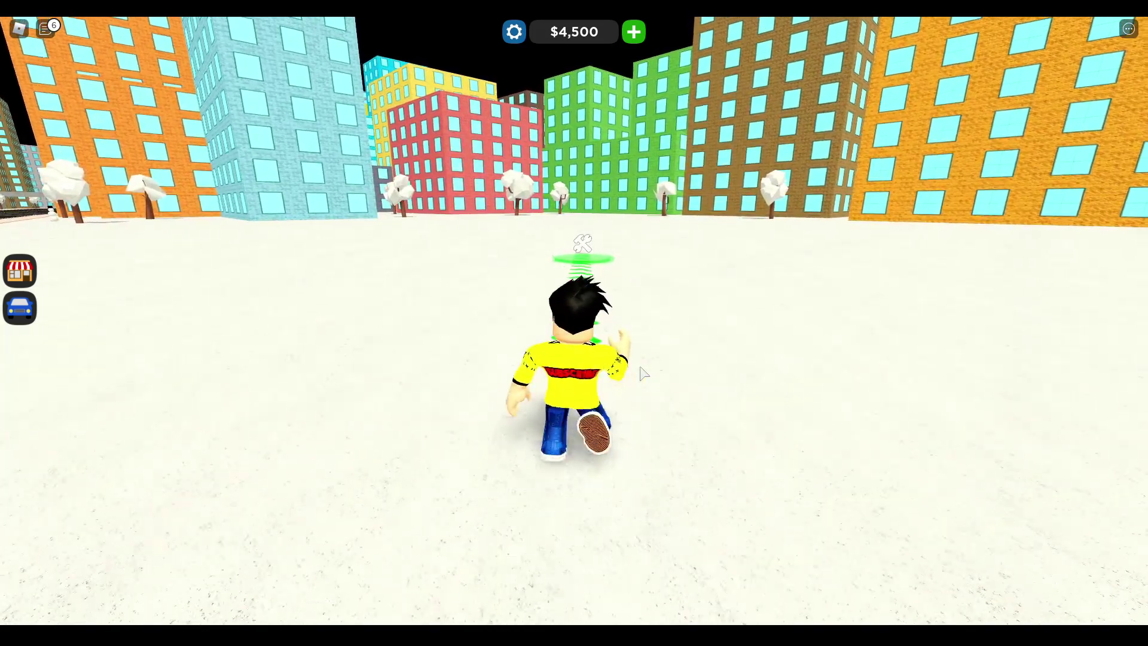
{"action": "key", "text": "s"}
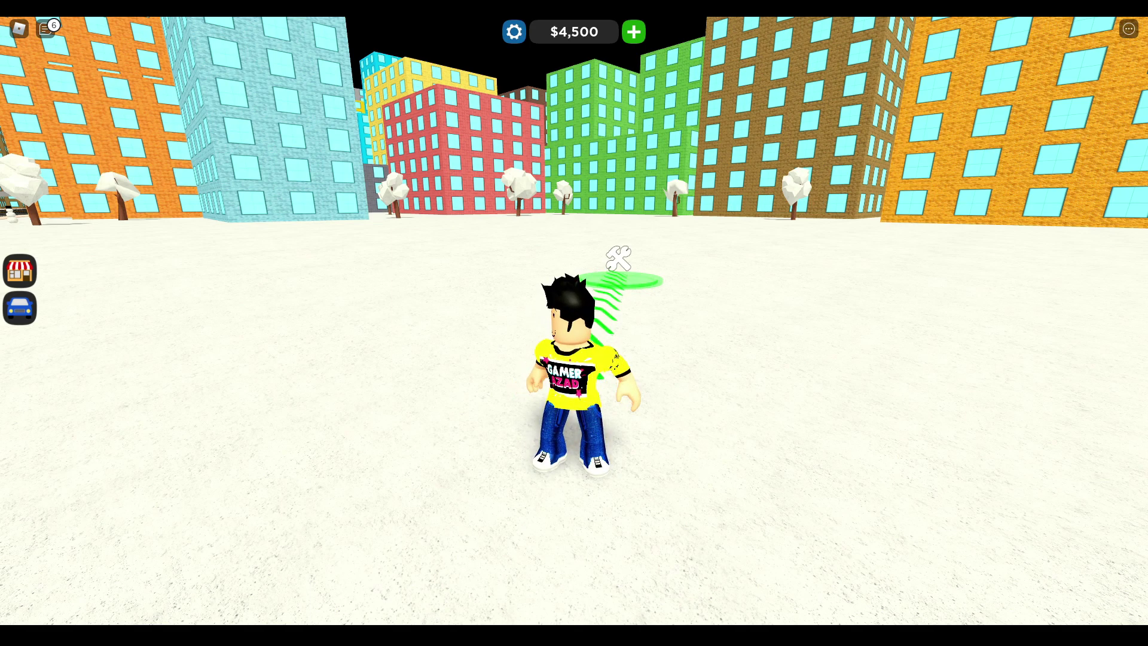
{"action": "key", "text": "d"}
{"action": "key", "text": "s"}
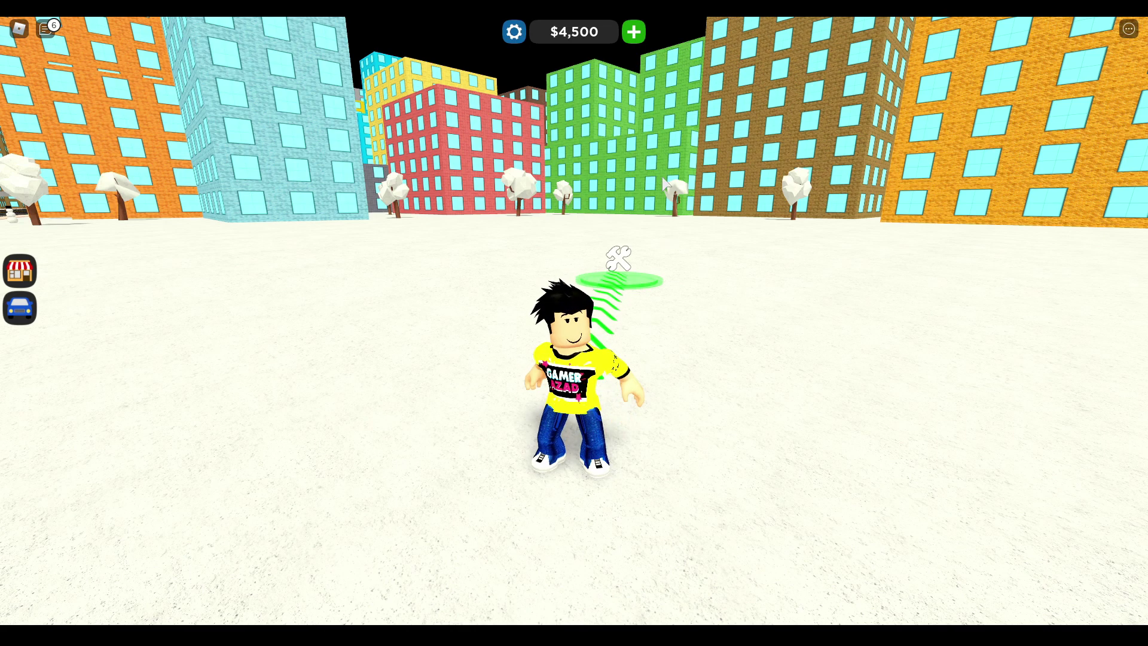
Step: Open Settings and clear the leftover Tstingray code from the promo code box
{"action": "left_click", "coordinate": [514, 33]}
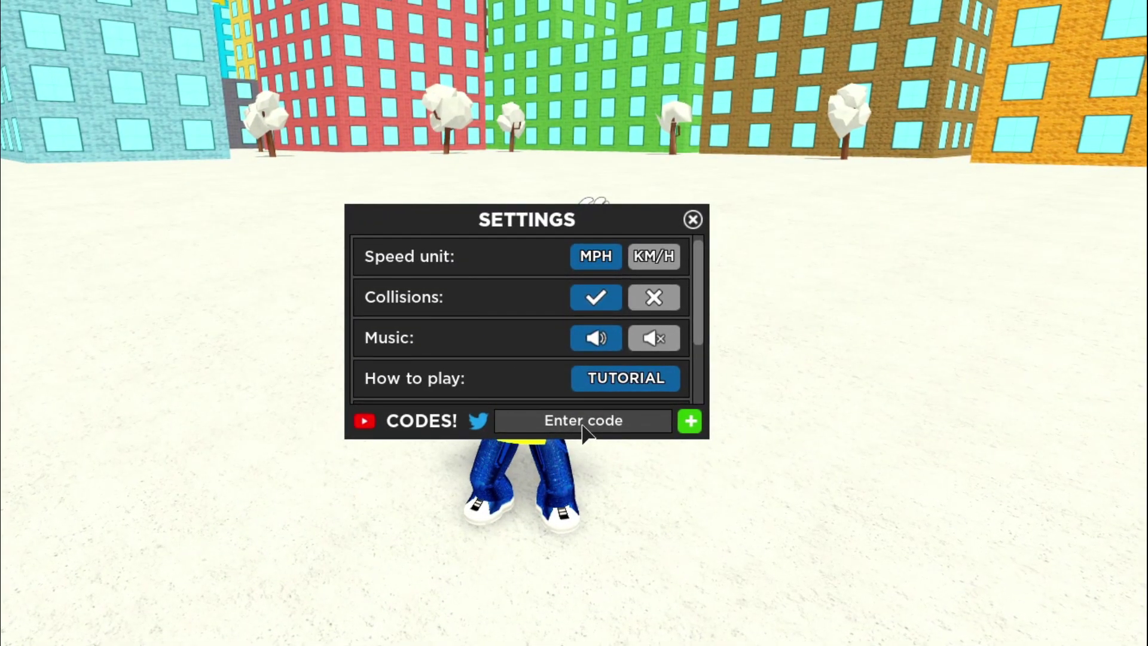
{"action": "left_click", "coordinate": [583, 431]}
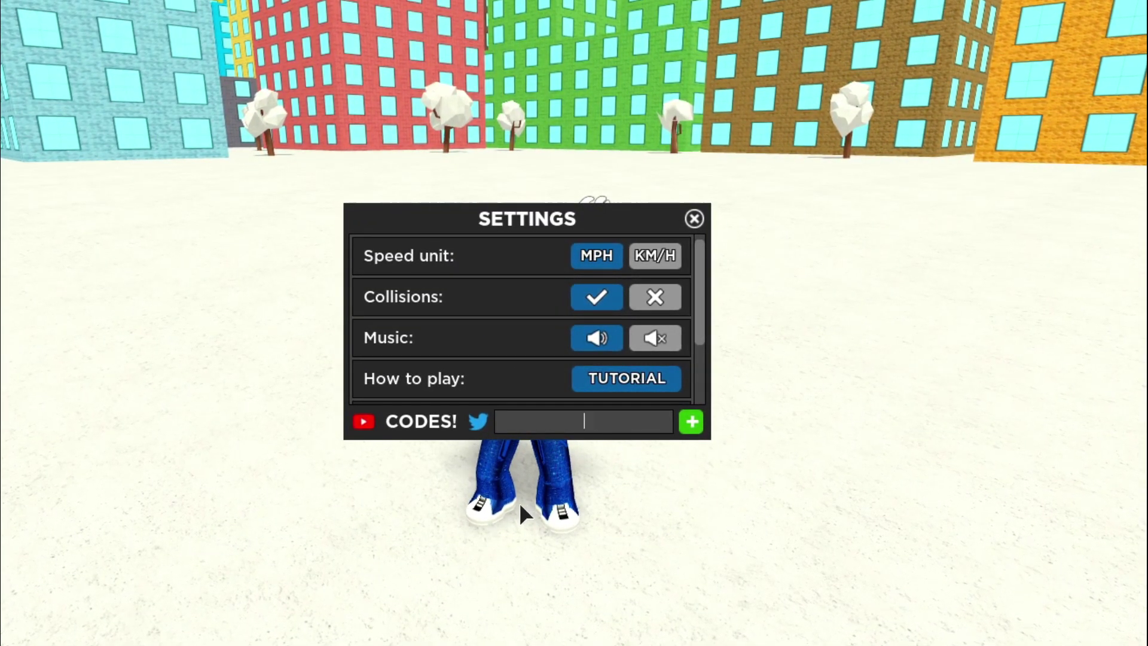
{"action": "type", "text": "Tstingray"}
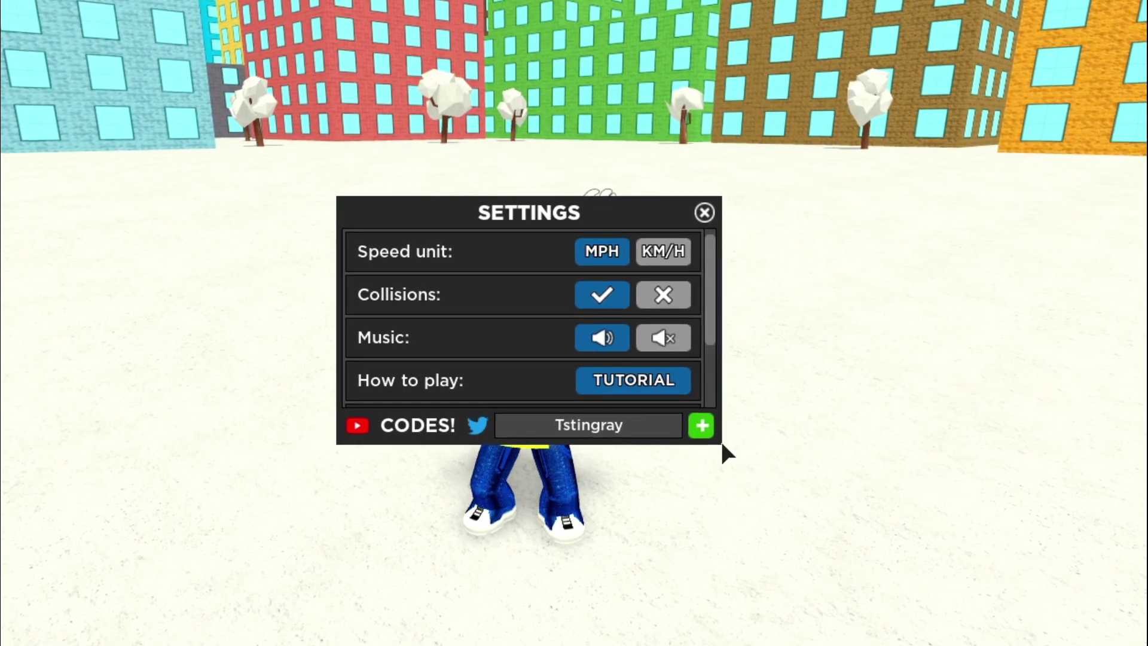
{"action": "left_click", "coordinate": [619, 430]}
{"action": "type", "text": "SpikeTires Enter code"}
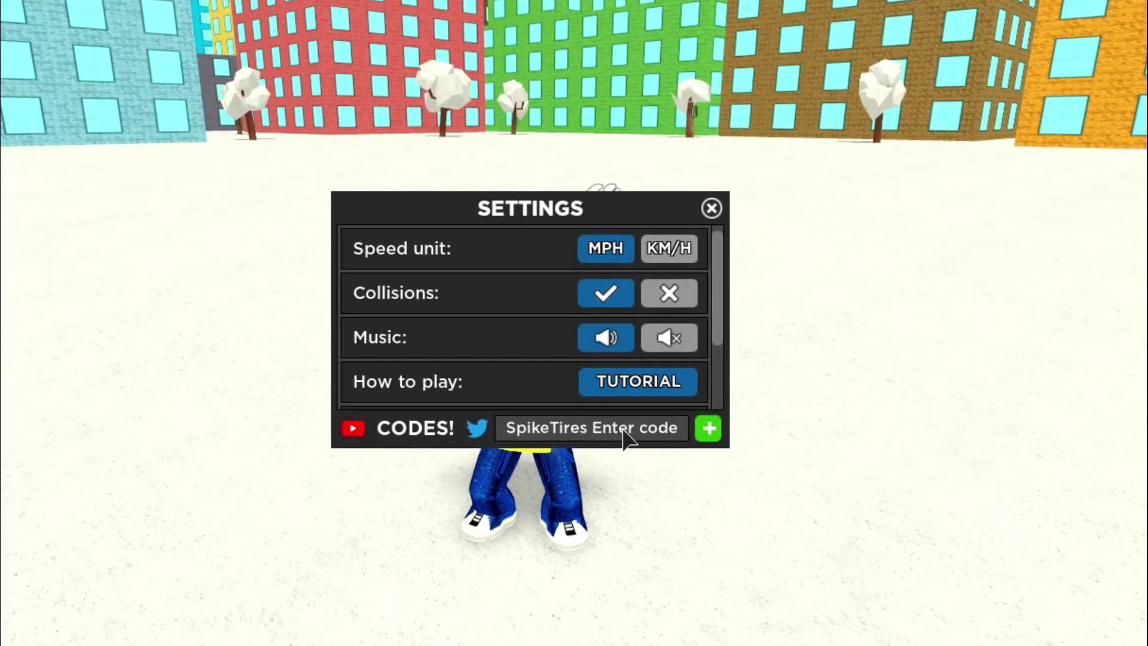
Step: Redeem the SpikeTires code for $30,000 and dismiss the reward notice
{"action": "key", "text": "Delete"}
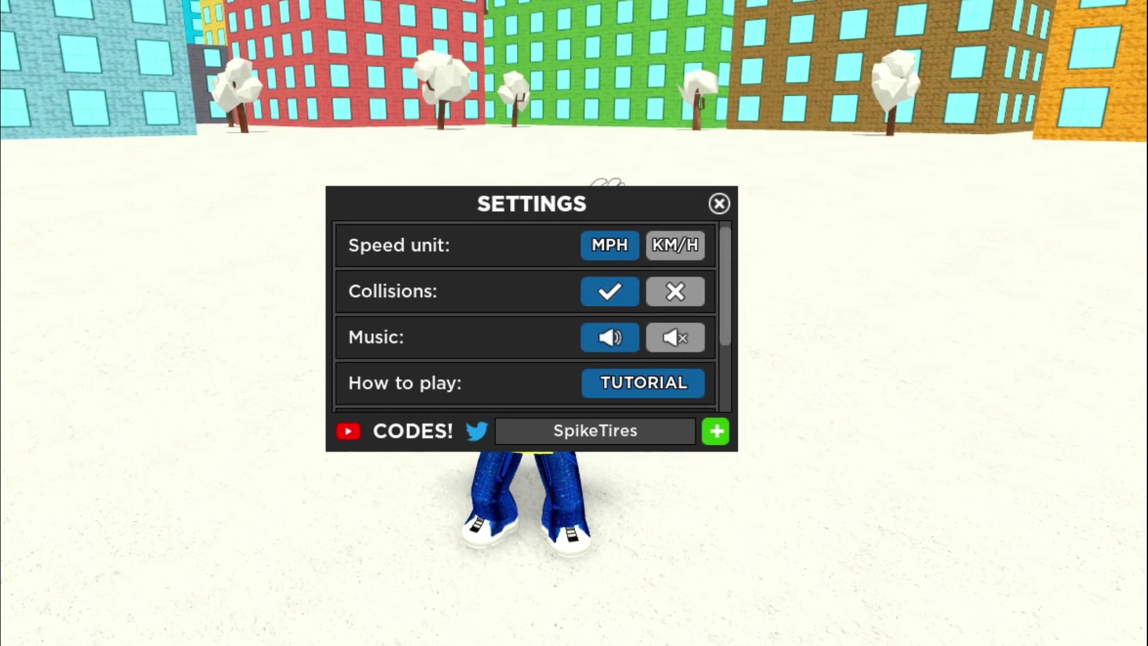
{"action": "left_click", "coordinate": [719, 433]}
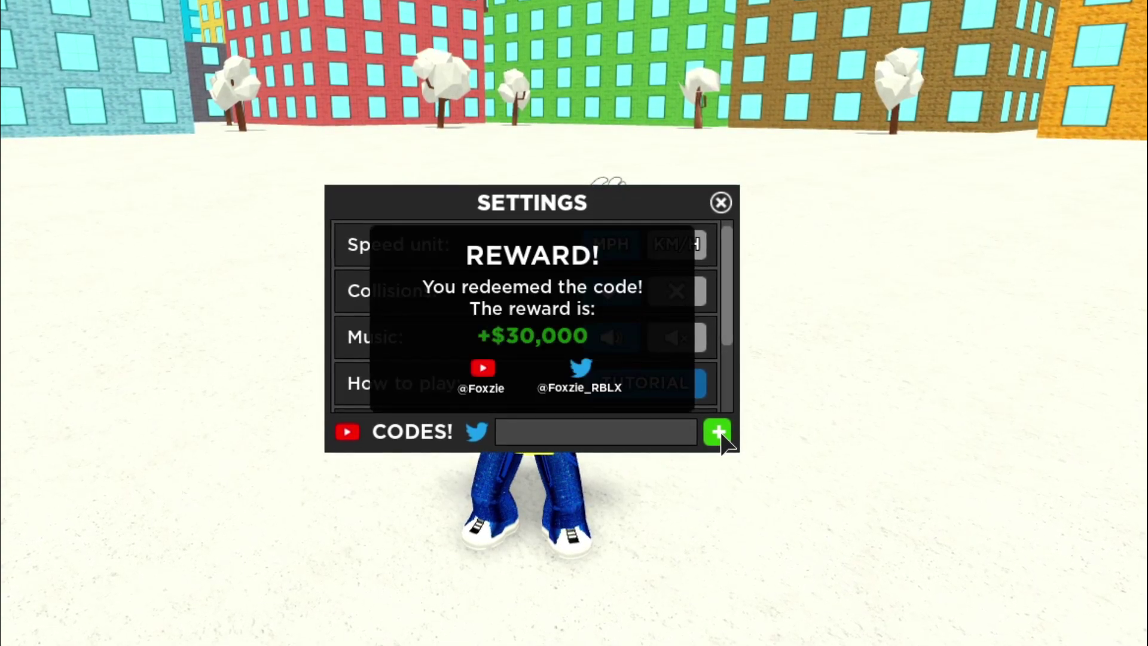
{"action": "left_click", "coordinate": [584, 436]}
{"action": "type", "text": "ICECOLD"}
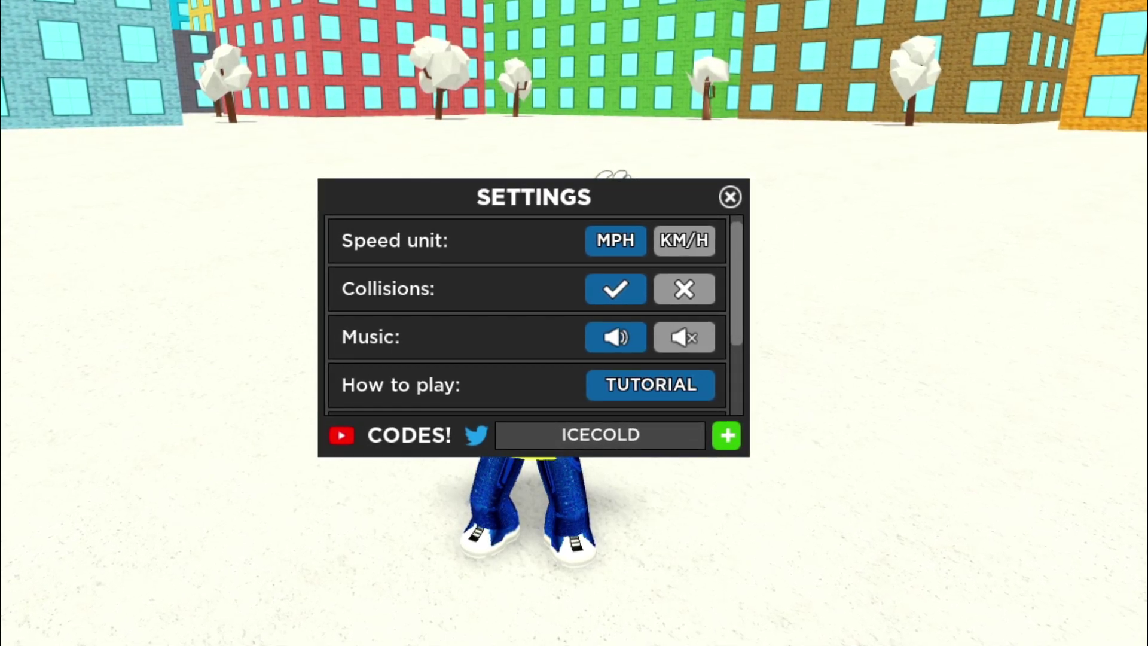
Step: Redeem the ICECOLD code for another $30,000, leaving the code box empty
{"action": "left_click", "coordinate": [730, 439]}
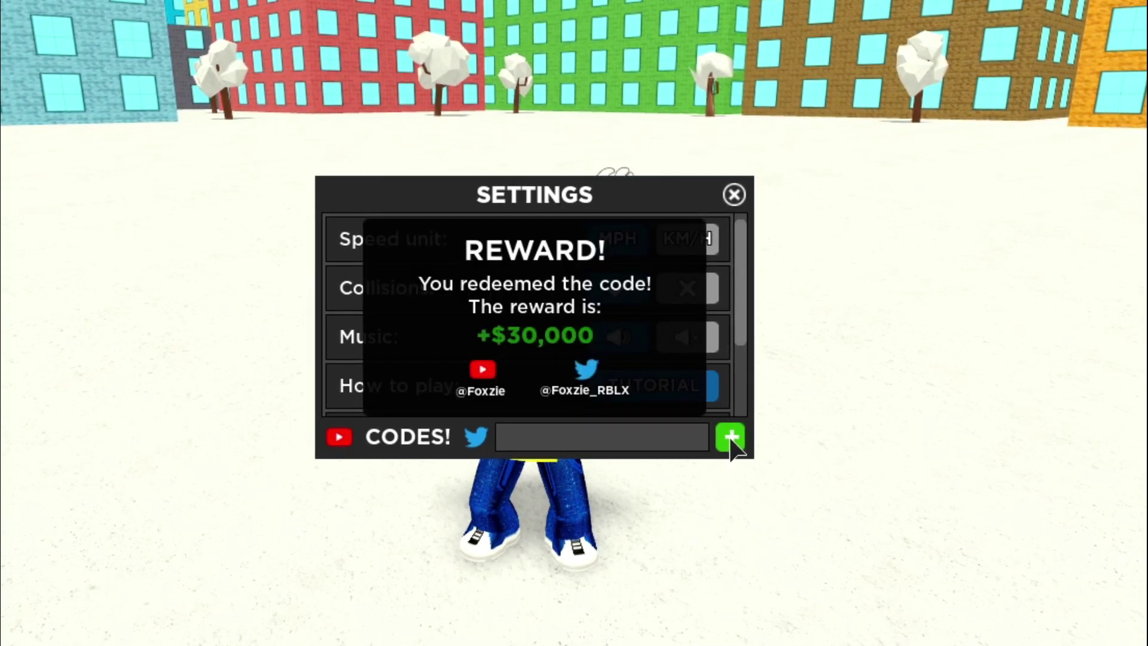
{"action": "left_click", "coordinate": [615, 443]}
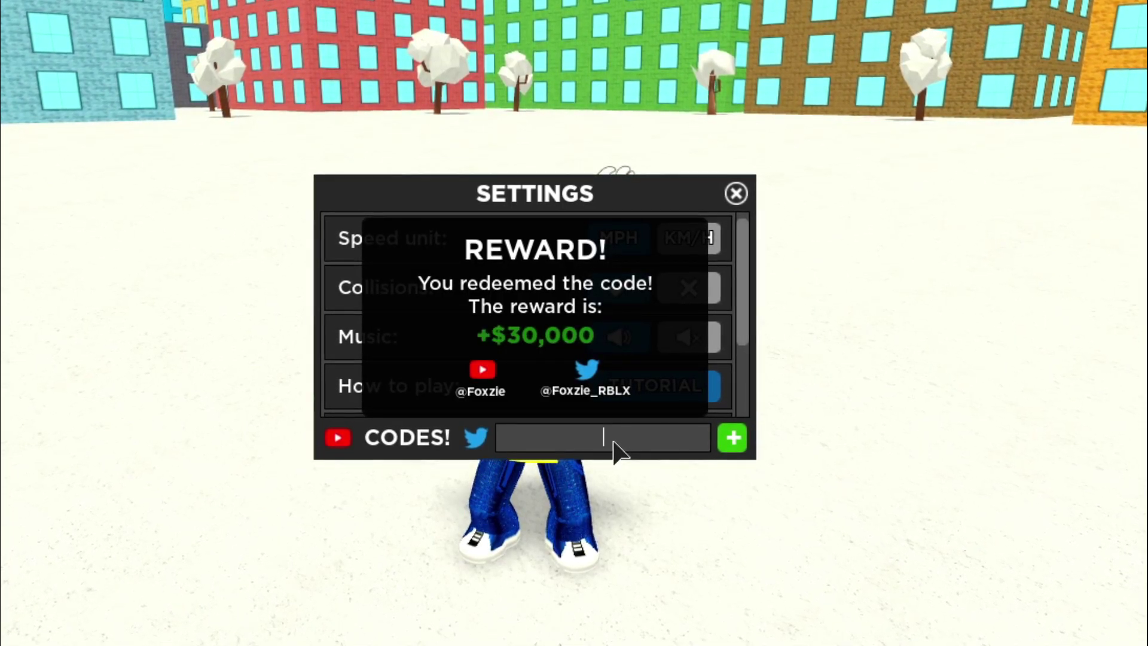
{"action": "type", "text": "250MVisits"}
{"action": "key", "text": "Return"}
Step: Redeem 250MVisits for $25,000, then submit HappyHolidays, which is rejected
{"action": "left_click", "coordinate": [628, 443]}
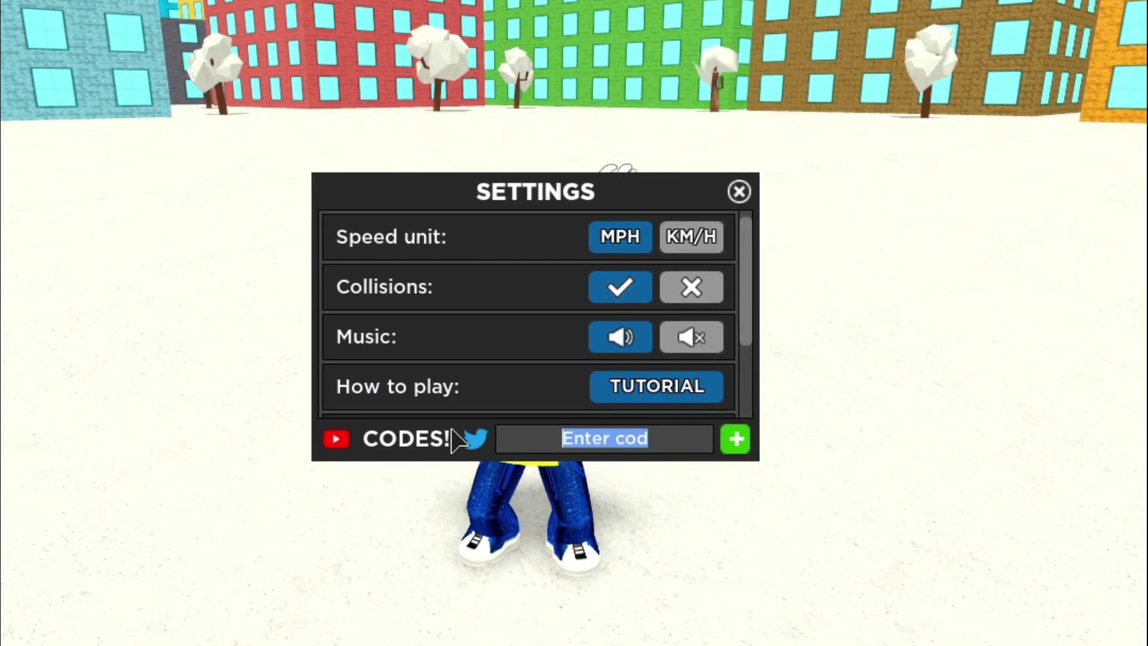
{"action": "type", "text": "250MVisits"}
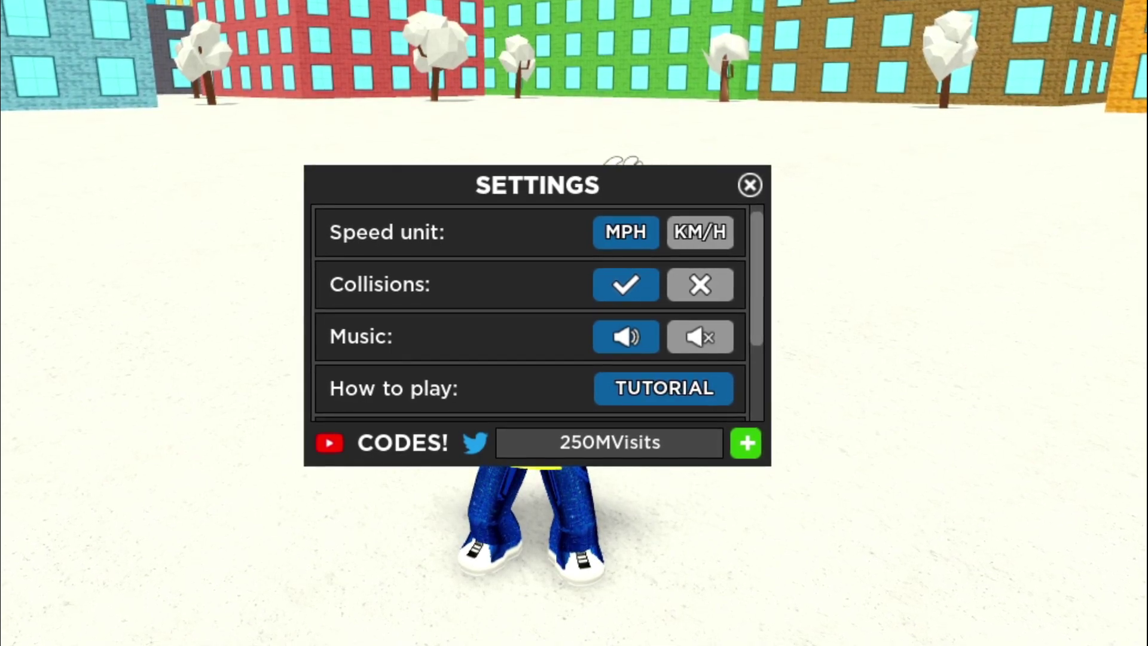
{"action": "left_click", "coordinate": [748, 445]}
{"action": "left_click", "coordinate": [584, 454]}
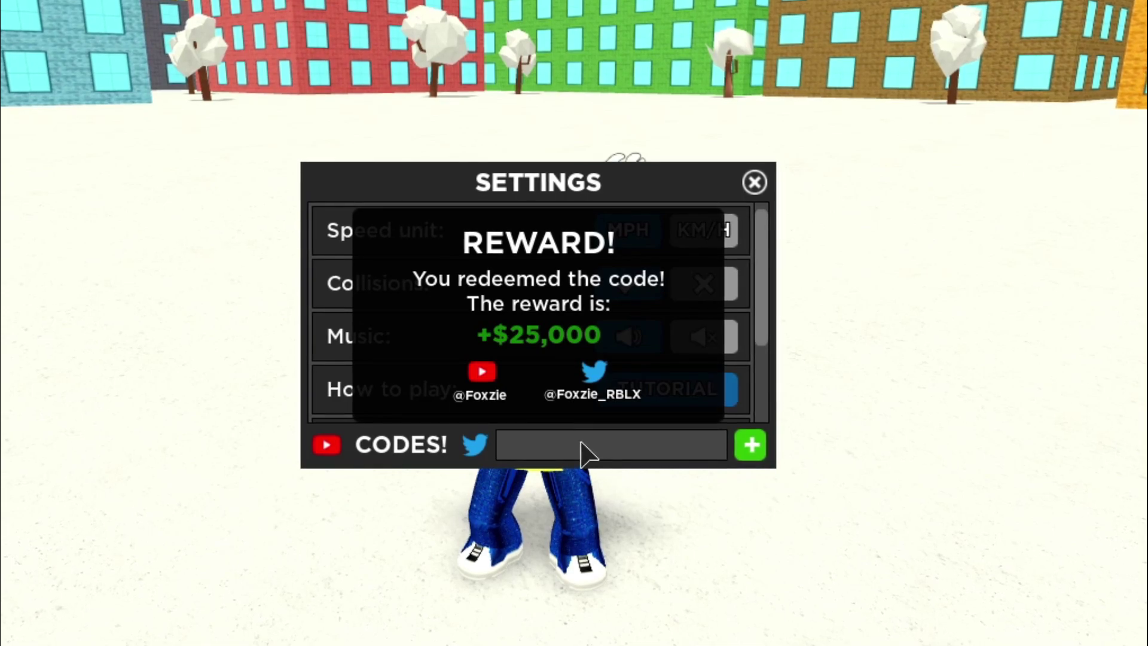
{"action": "type", "text": "HappyHolidays"}
{"action": "left_click", "coordinate": [585, 453]}
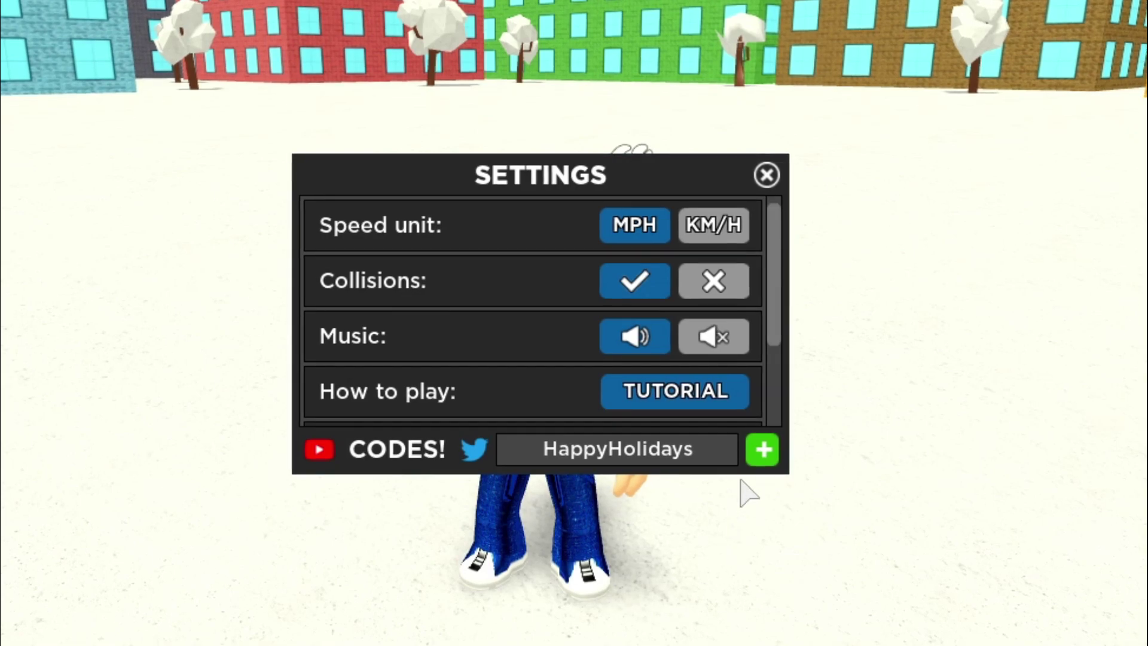
{"action": "left_click", "coordinate": [762, 460]}
{"action": "type", "text": "Year2021"}
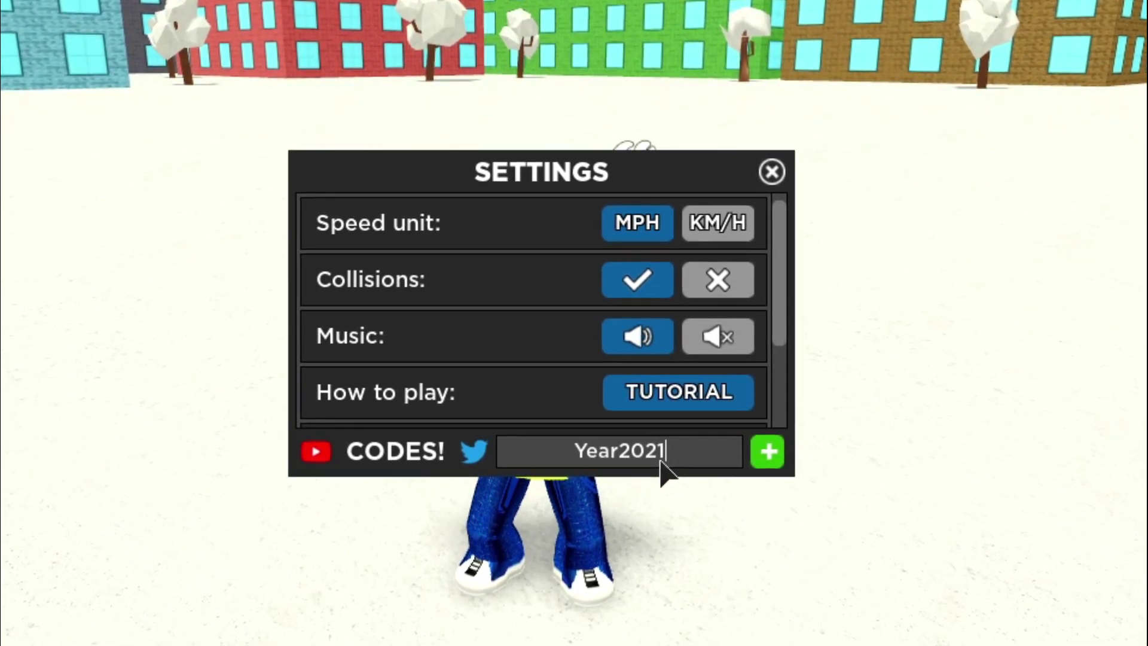
Step: Submit the Year2021 and FOXZIE codes, bringing cash to $144,500
{"action": "left_click", "coordinate": [776, 455]}
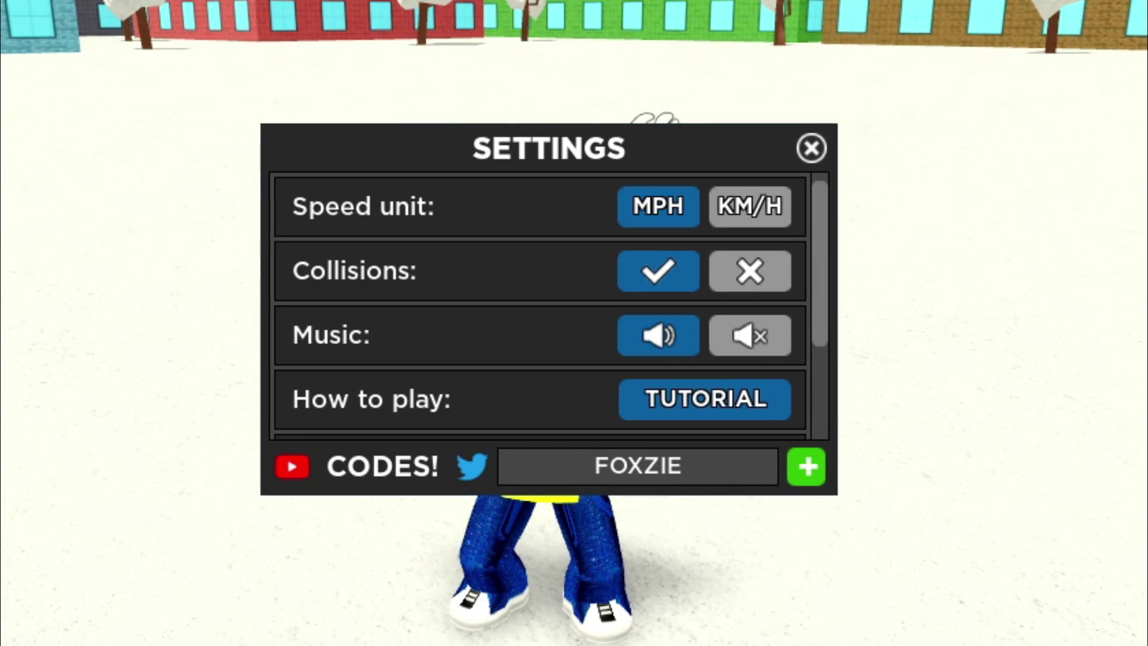
{"action": "left_click", "coordinate": [810, 468]}
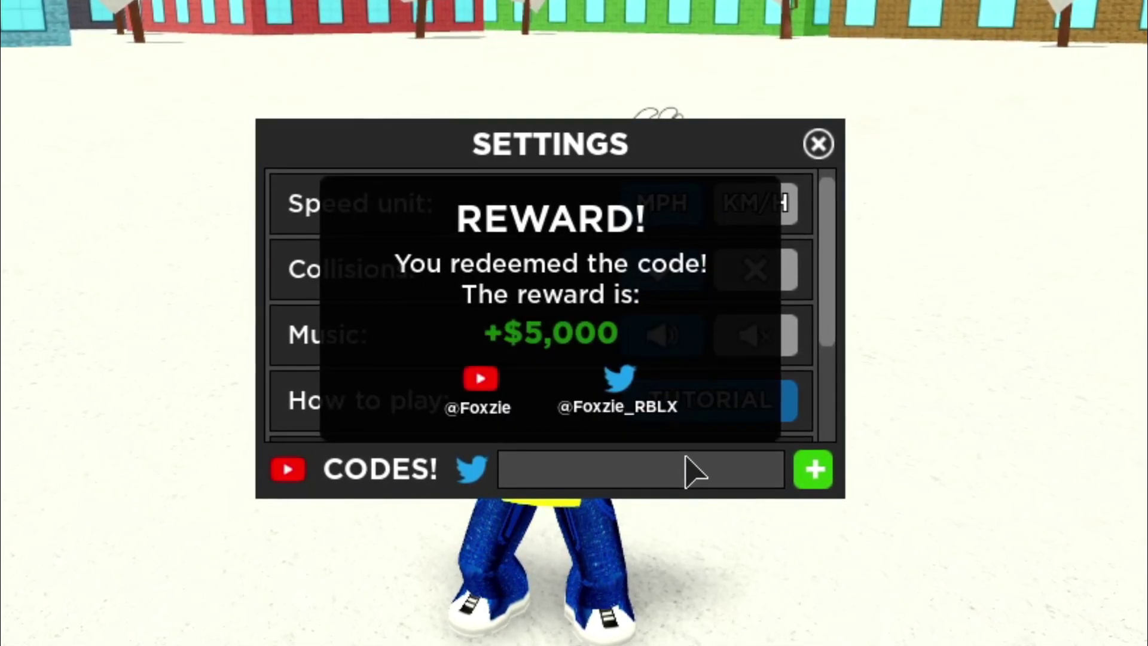
{"action": "type", "text": "WinterSeason"}
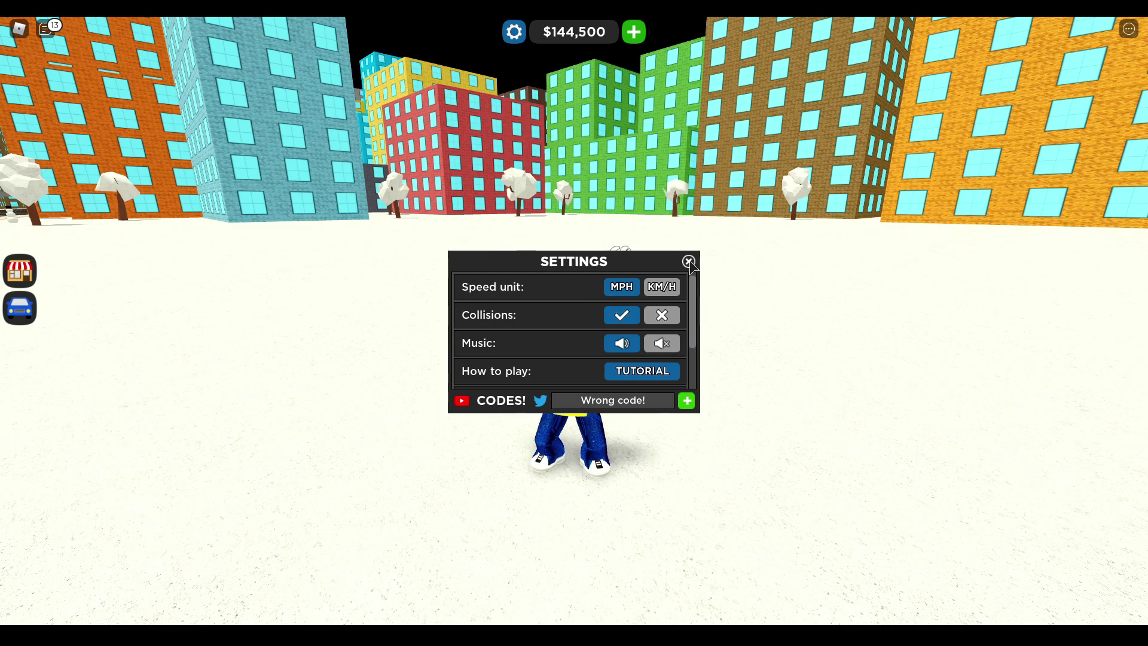
Step: Close the Settings panel, then show and hide the player leaderboard
{"action": "left_click", "coordinate": [689, 262]}
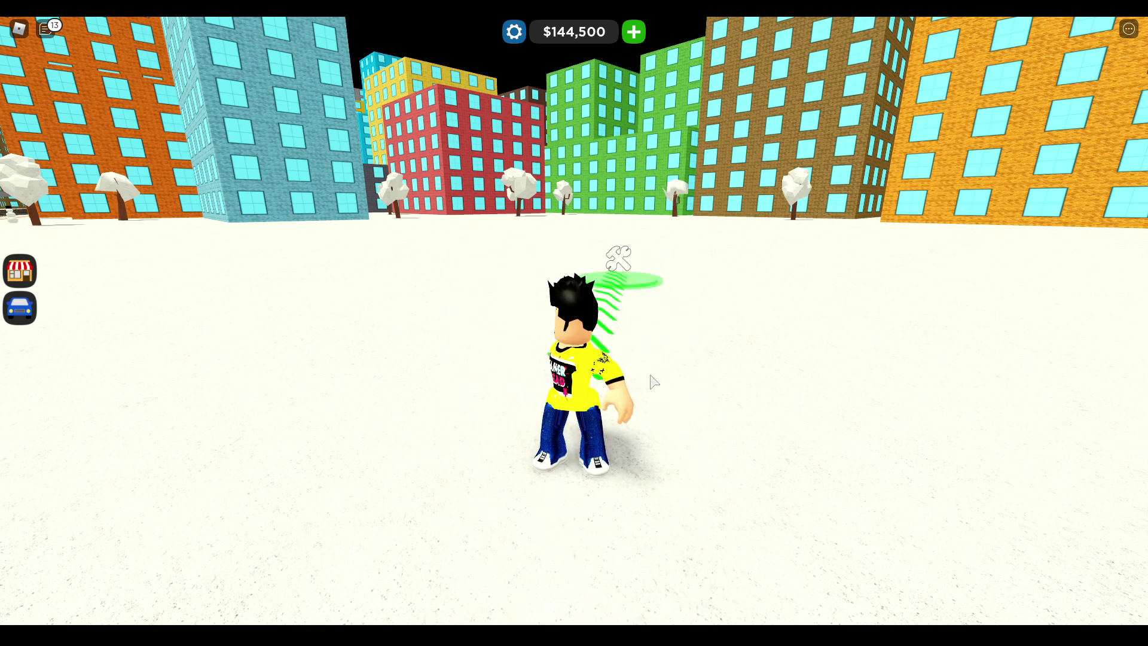
{"action": "key", "text": "Tab"}
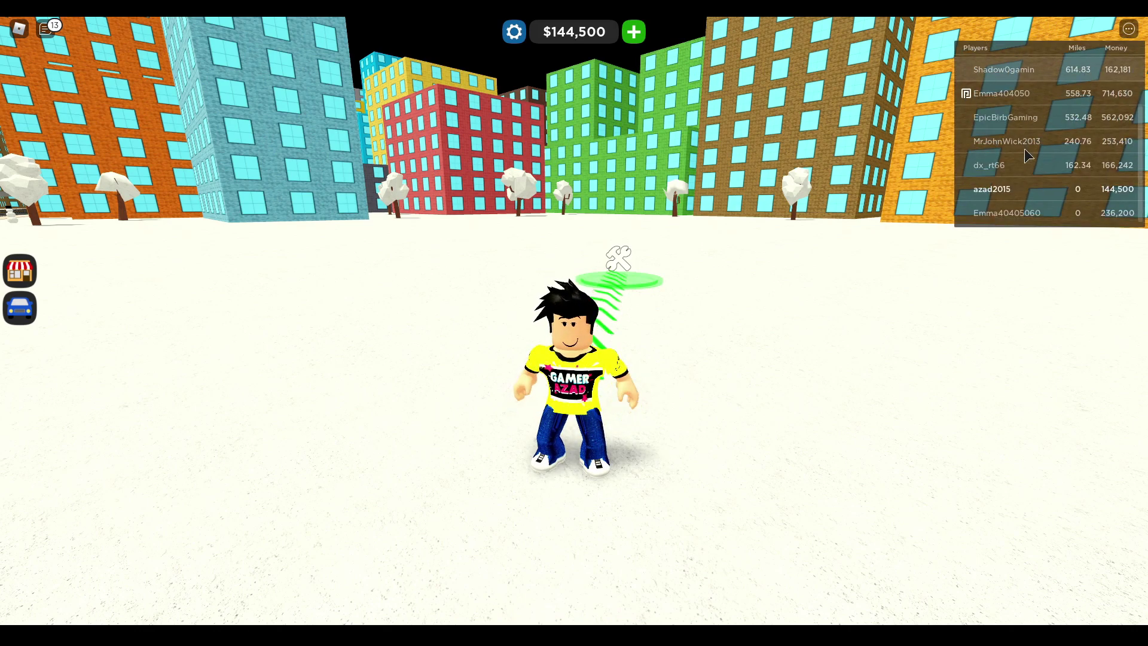
{"action": "key", "text": "Tab"}
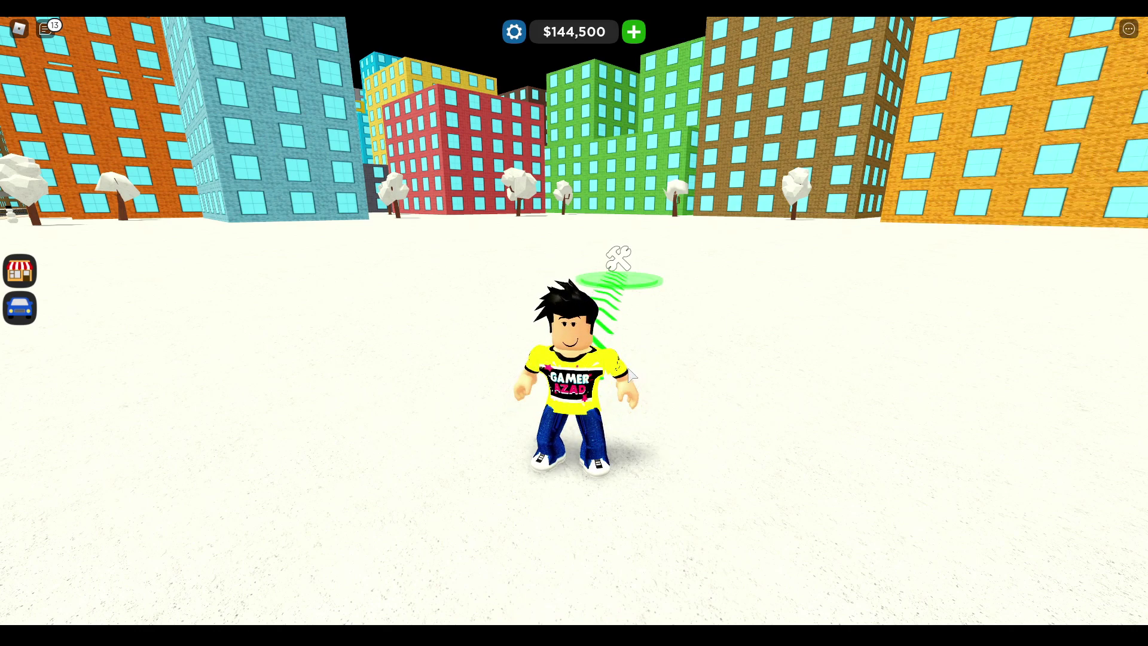